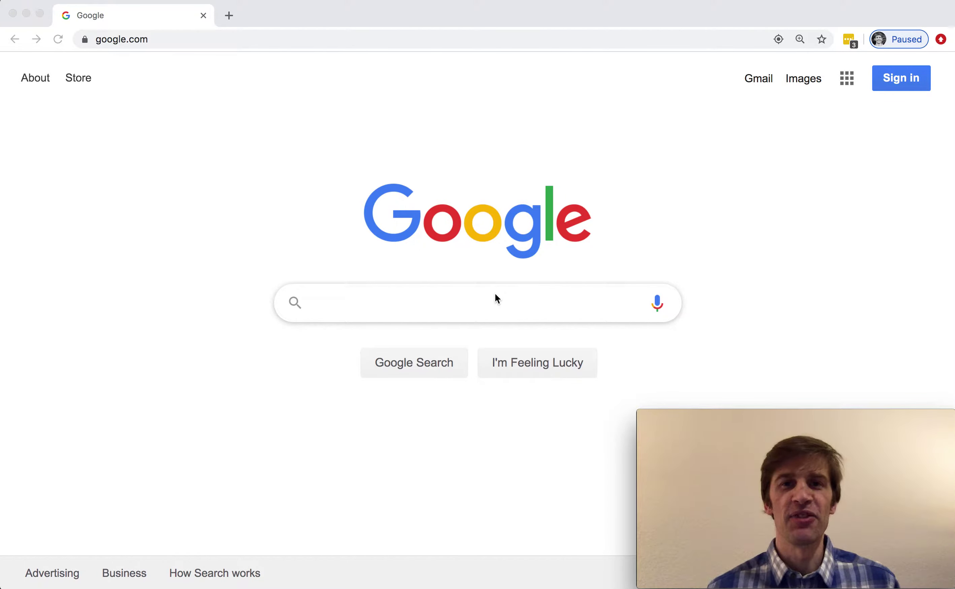
Search Google for 'youtube' and open youtube.com from the results.
click(473, 309)
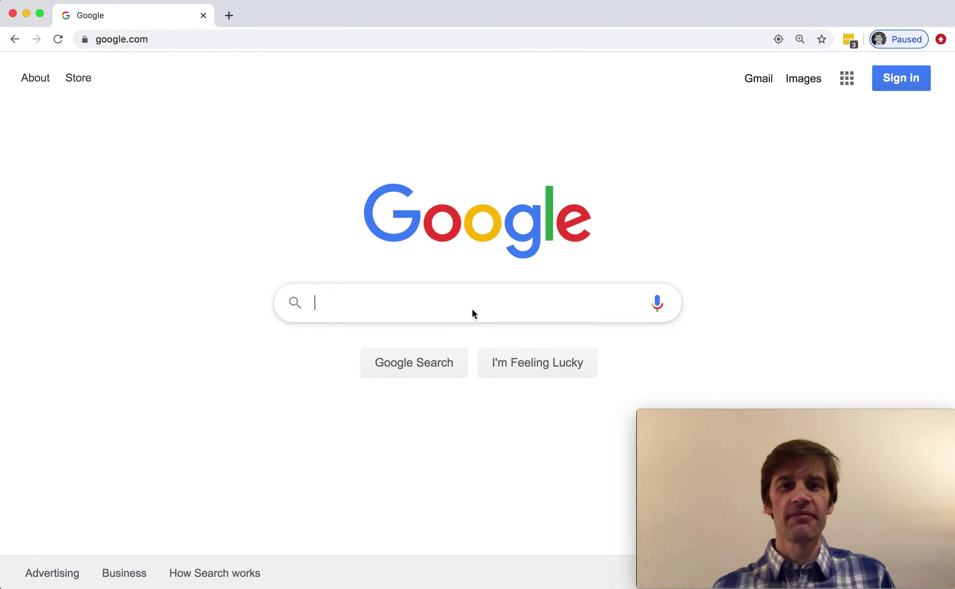
text(youtube)
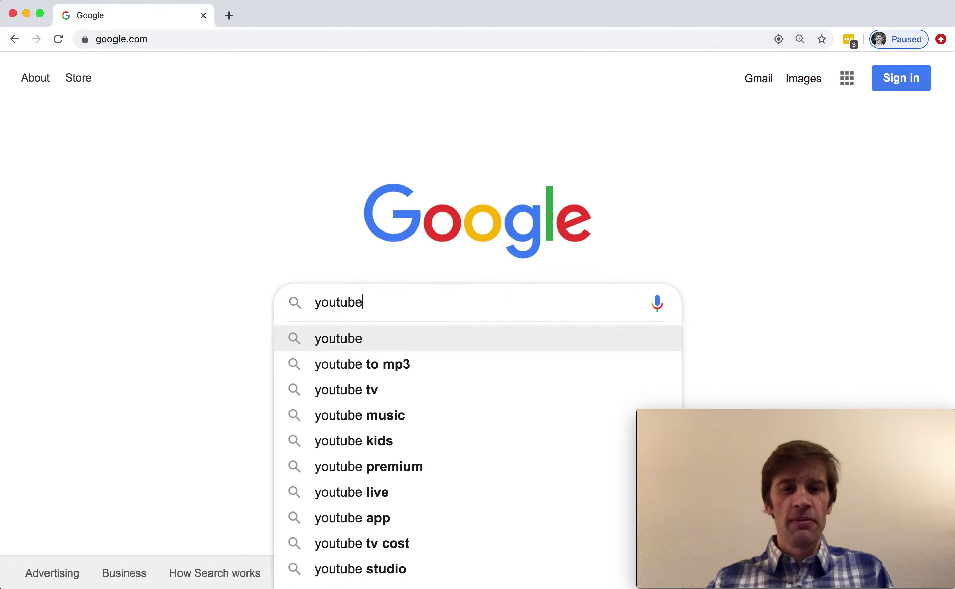
key(Return)
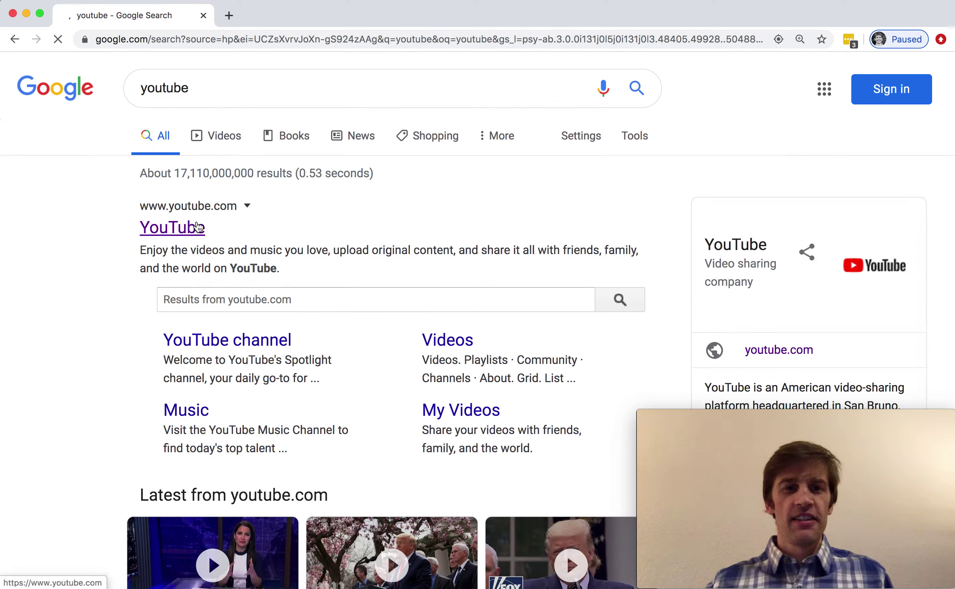
click(199, 227)
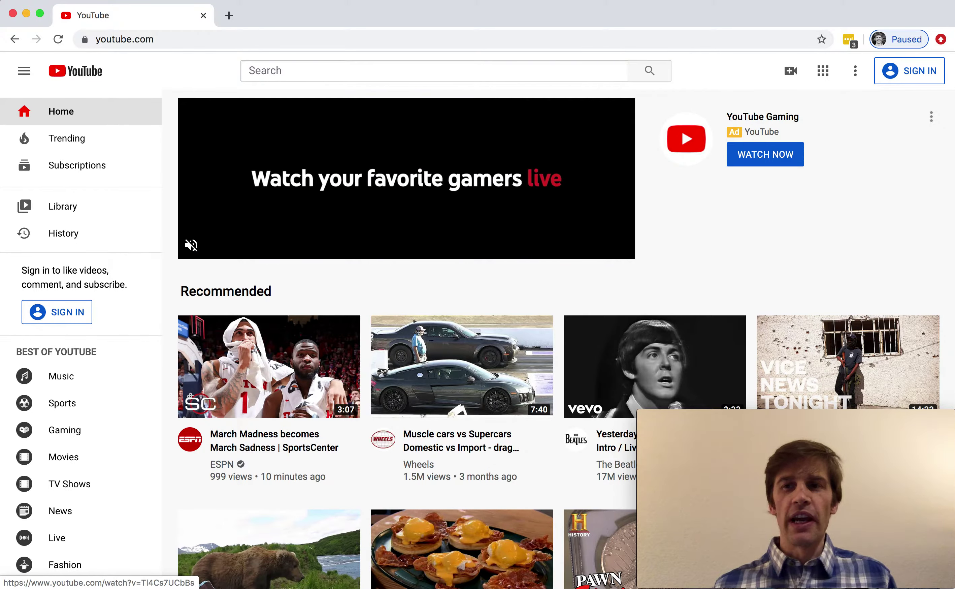
Sign in to YouTube with the existing Google account and its saved password.
click(915, 82)
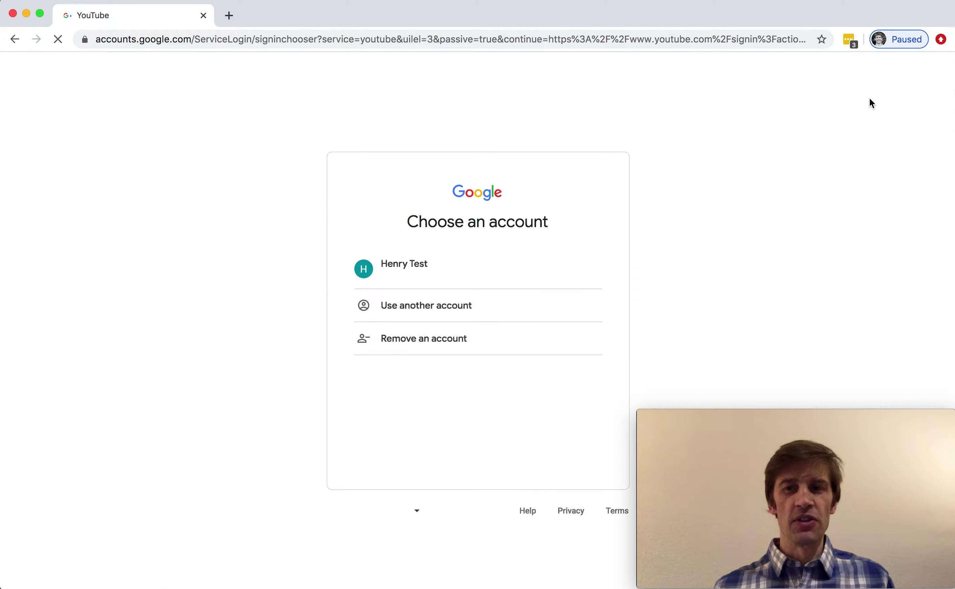
click(507, 269)
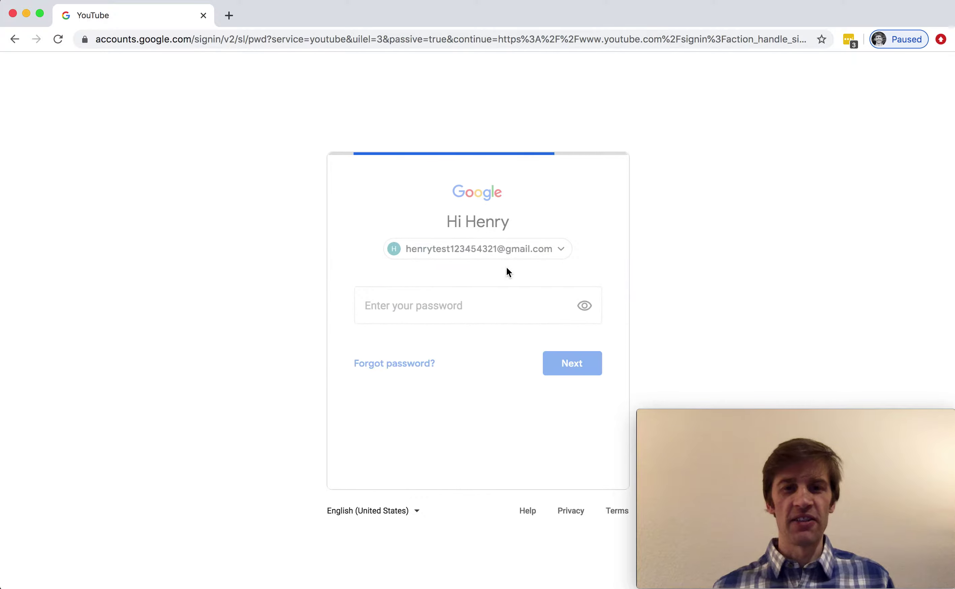
click(558, 363)
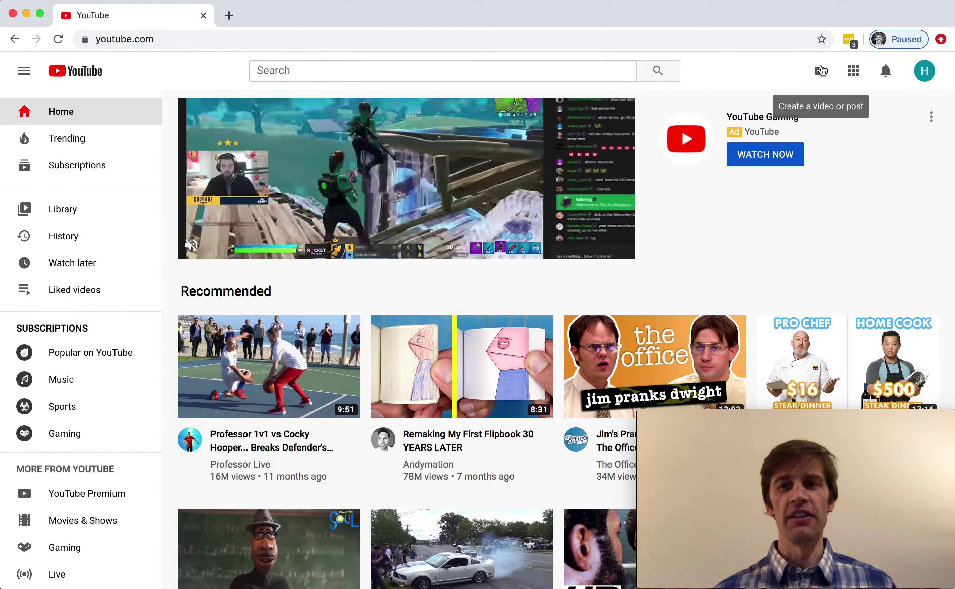
Create a channel from Create > Upload video, using the account's own name.
click(822, 70)
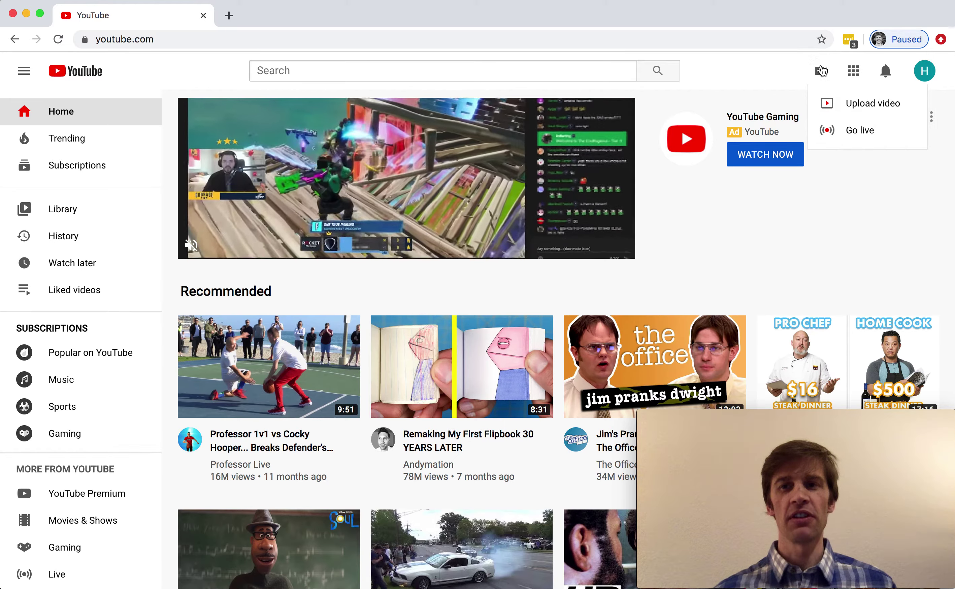
click(834, 104)
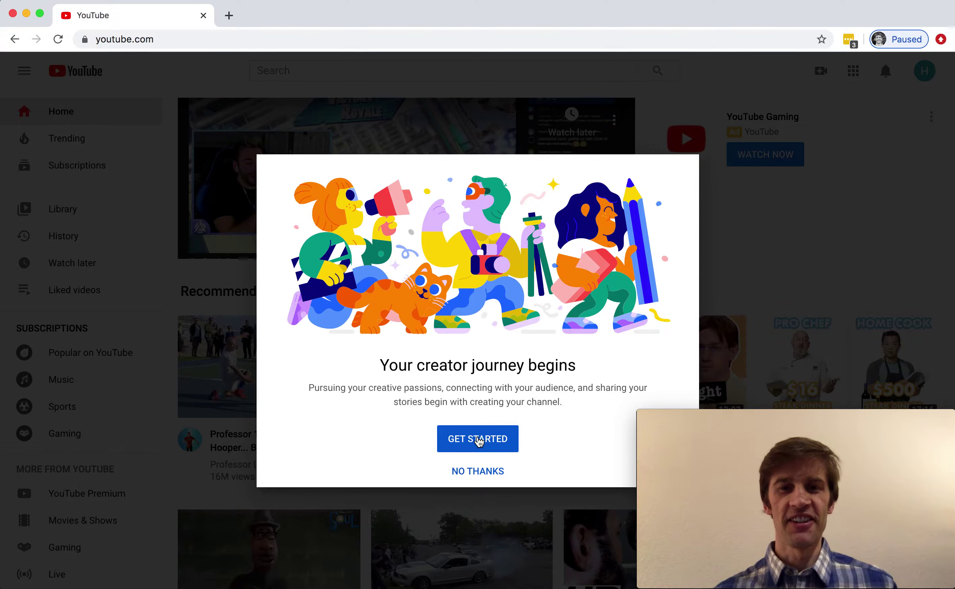
click(478, 440)
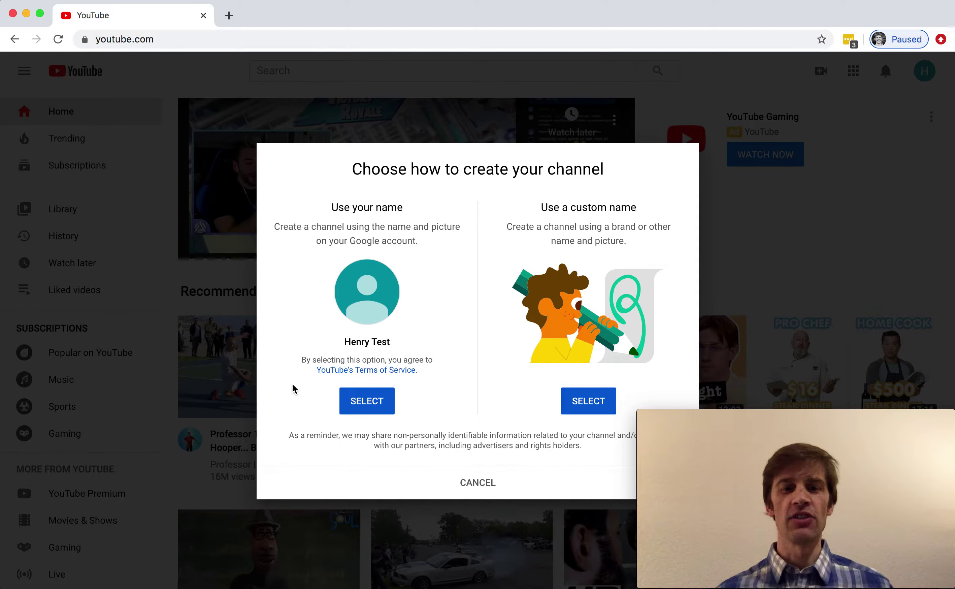
click(373, 403)
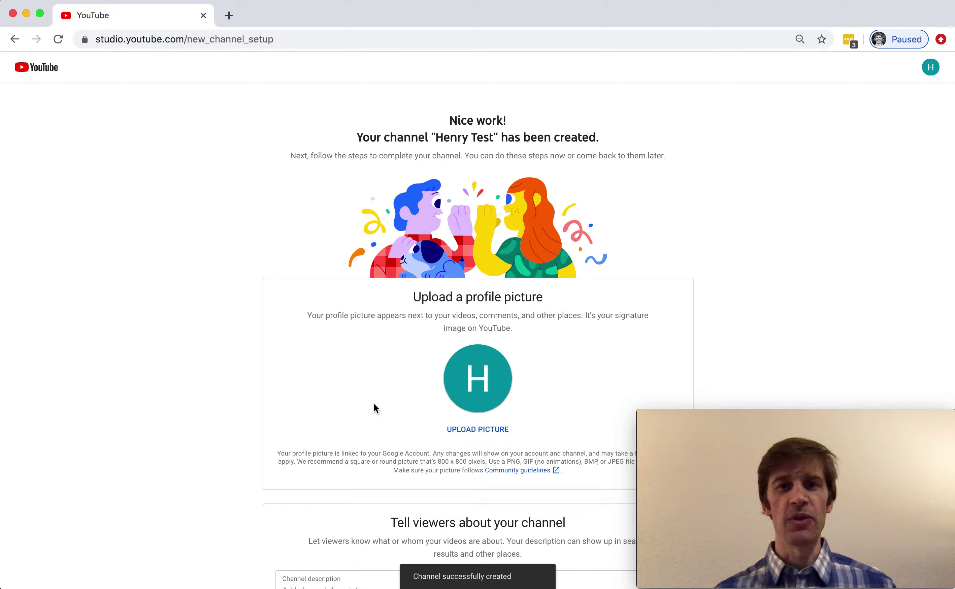
Skip the rest of the channel setup with Set up later.
scroll(374, 404, down, 10)
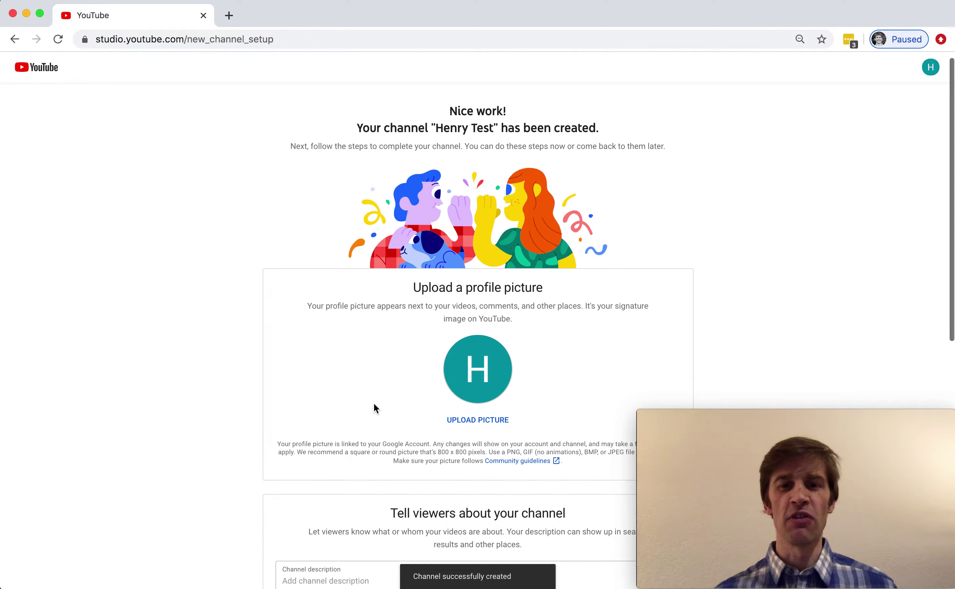
scroll(373, 407, down, 1)
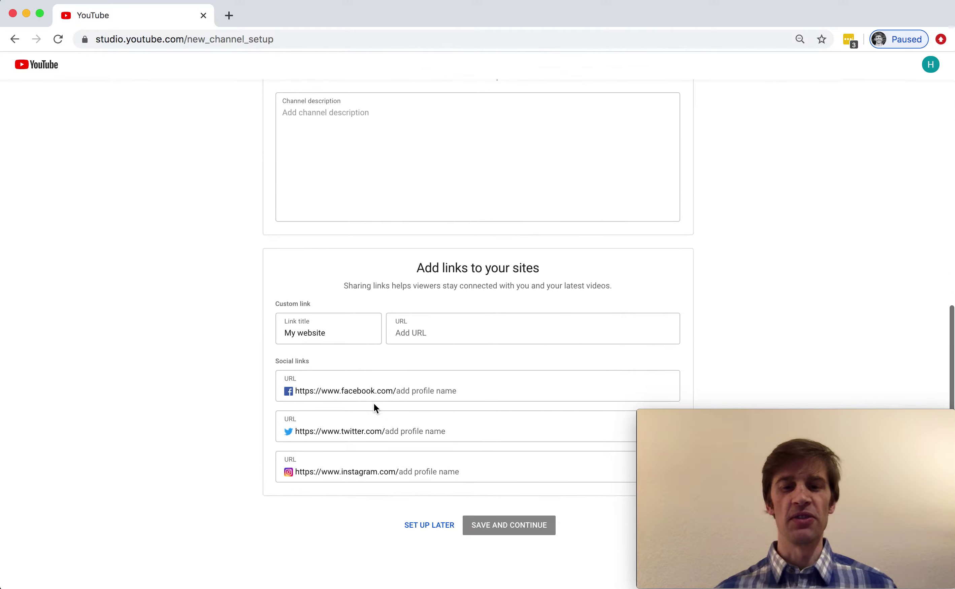
click(428, 530)
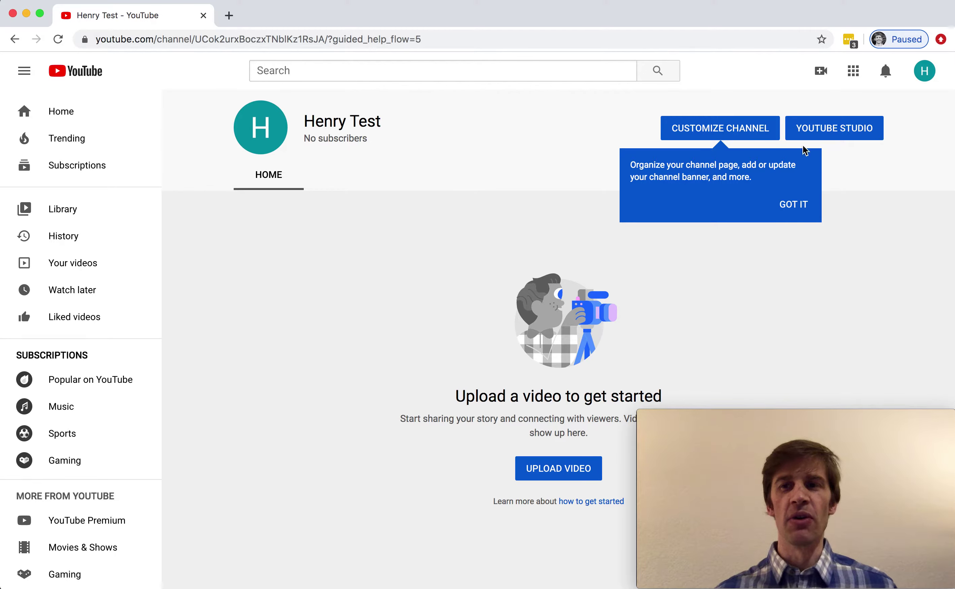
Choose Upload video from the Create menu.
click(818, 73)
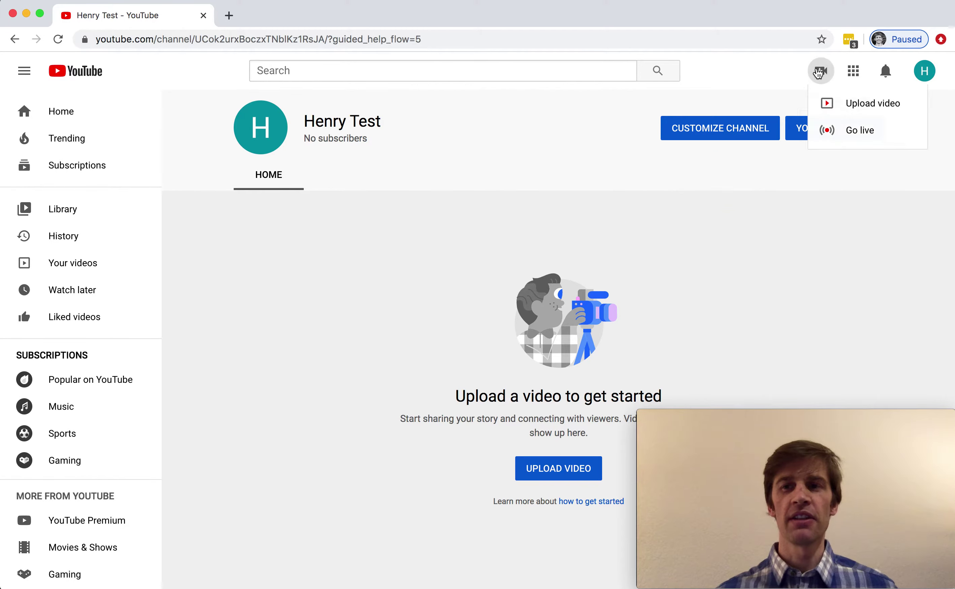
click(835, 103)
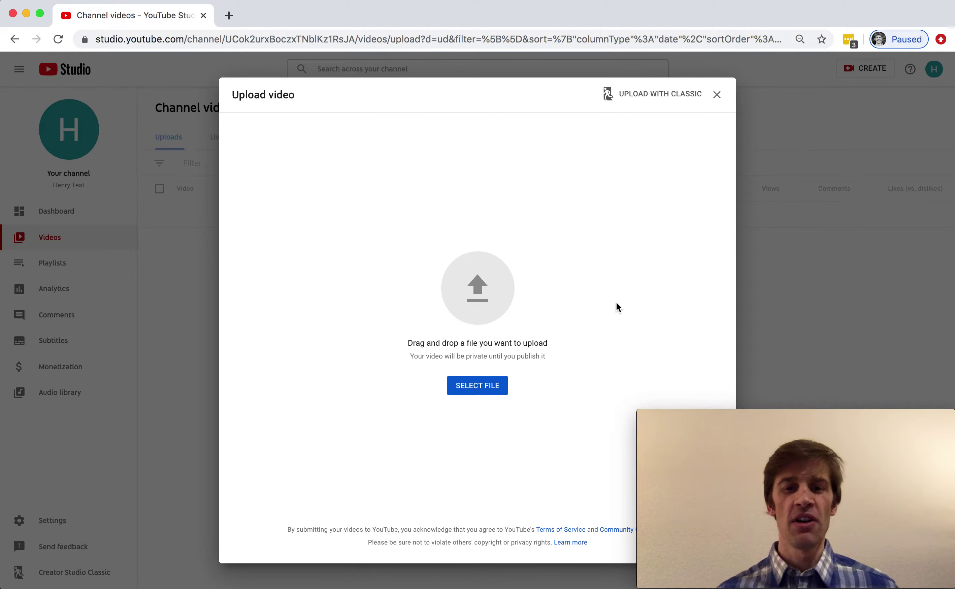
Pick IntroVideo.mov in the file chooser and start uploading it.
click(495, 387)
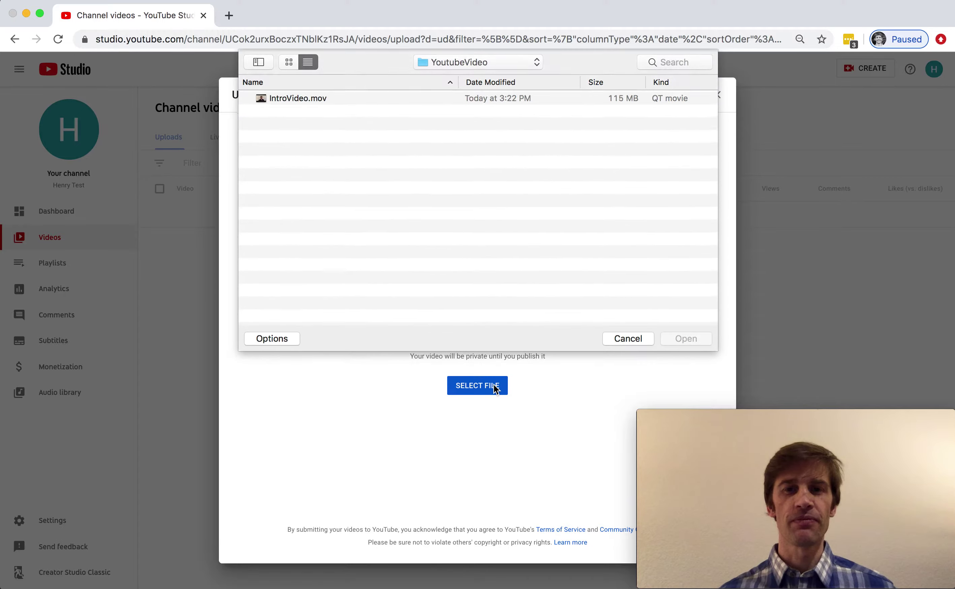
click(406, 99)
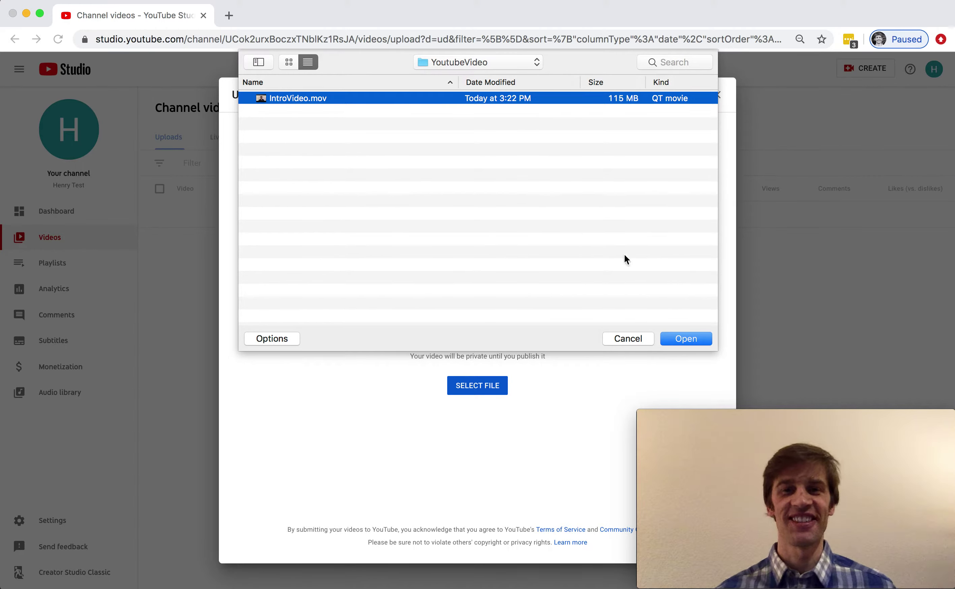
click(672, 339)
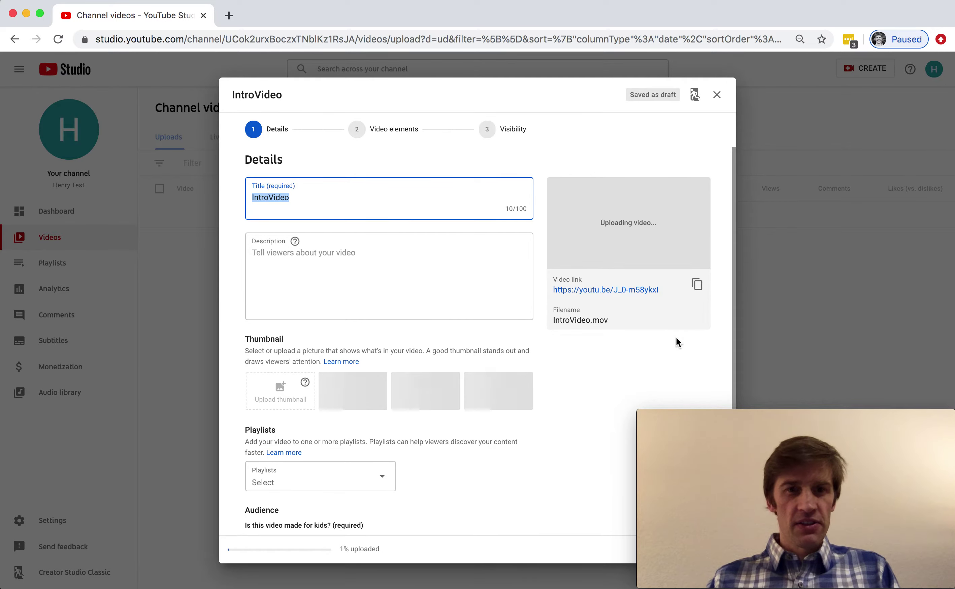
Enter the title 'An introduction to a channel on online instruction' and paste the prepared description.
text(An introd)
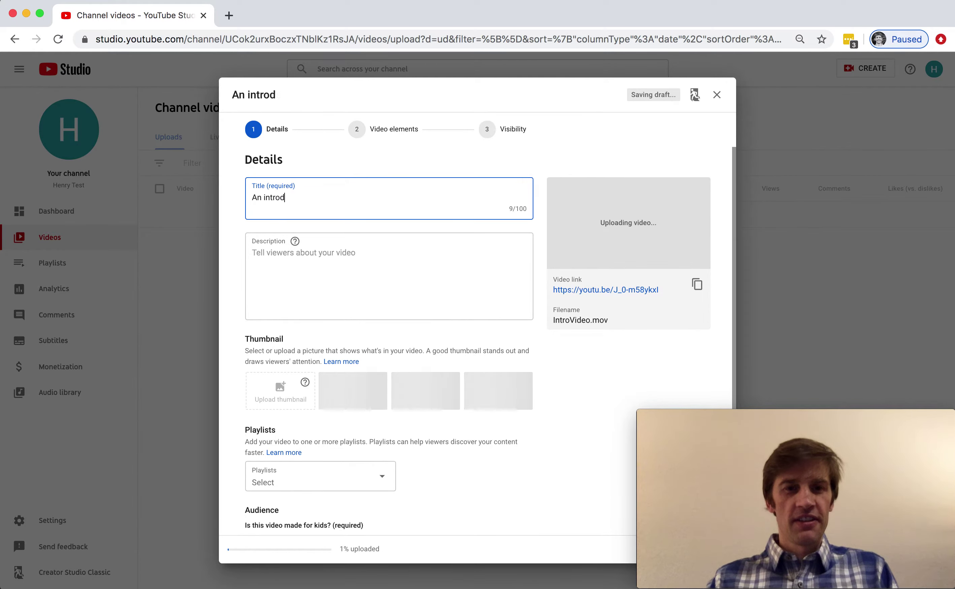
text(uction oo)
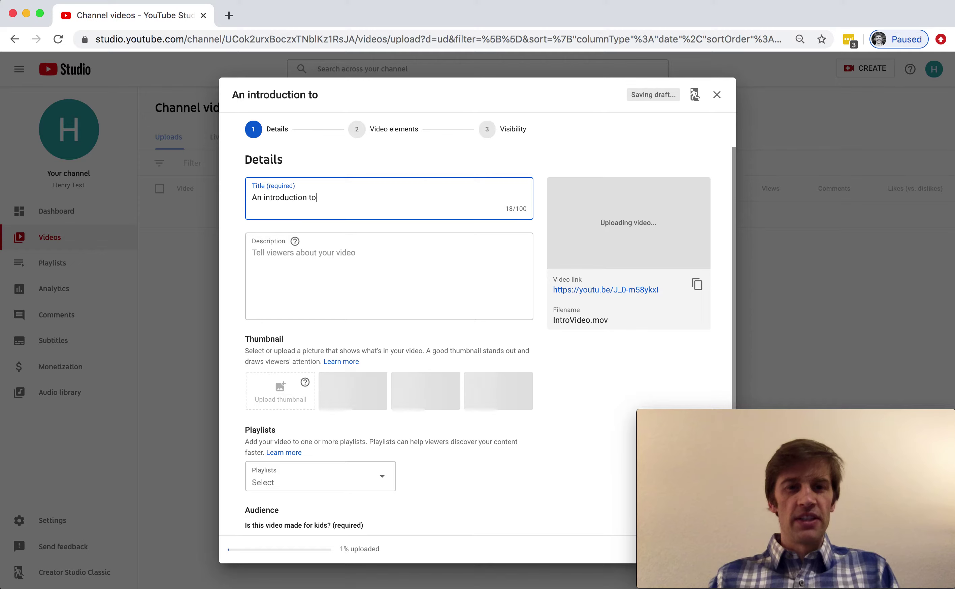
text( a channel )
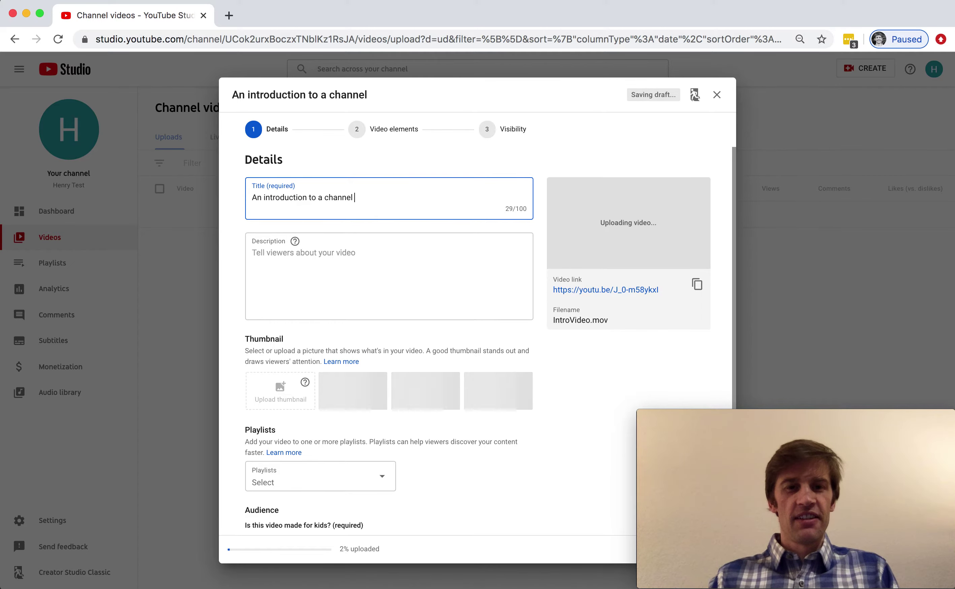
text(on online in)
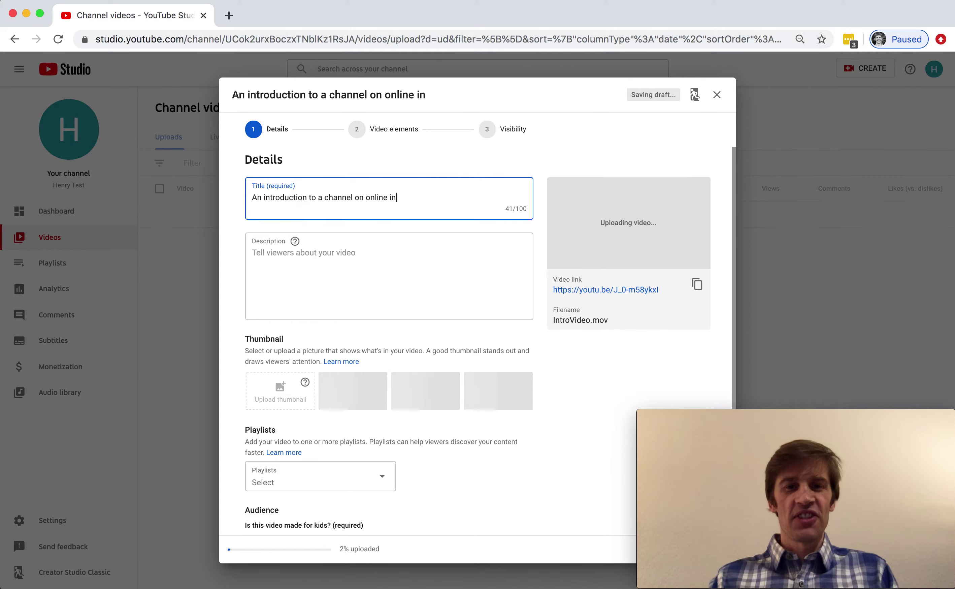
text(struction)
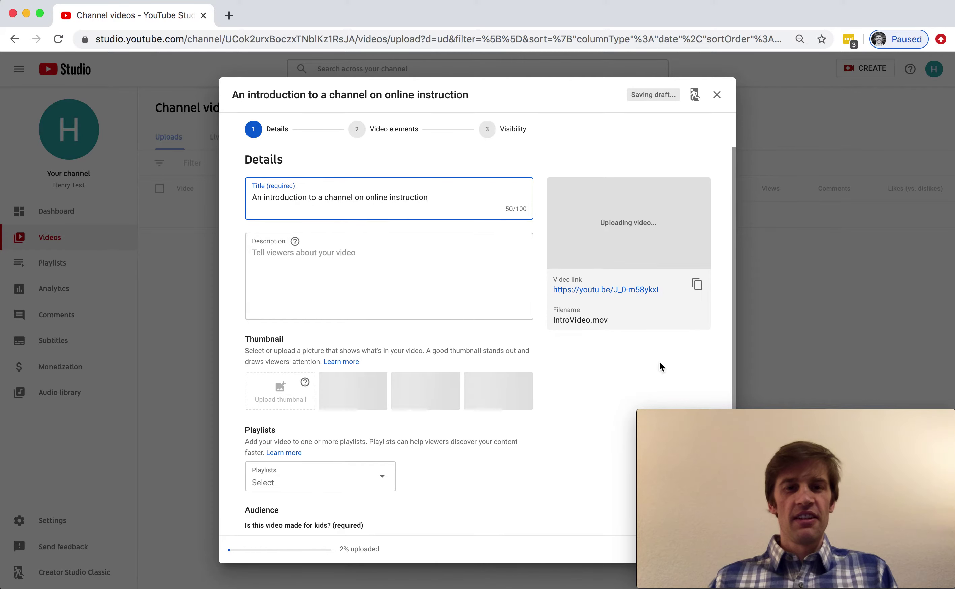
click(455, 293)
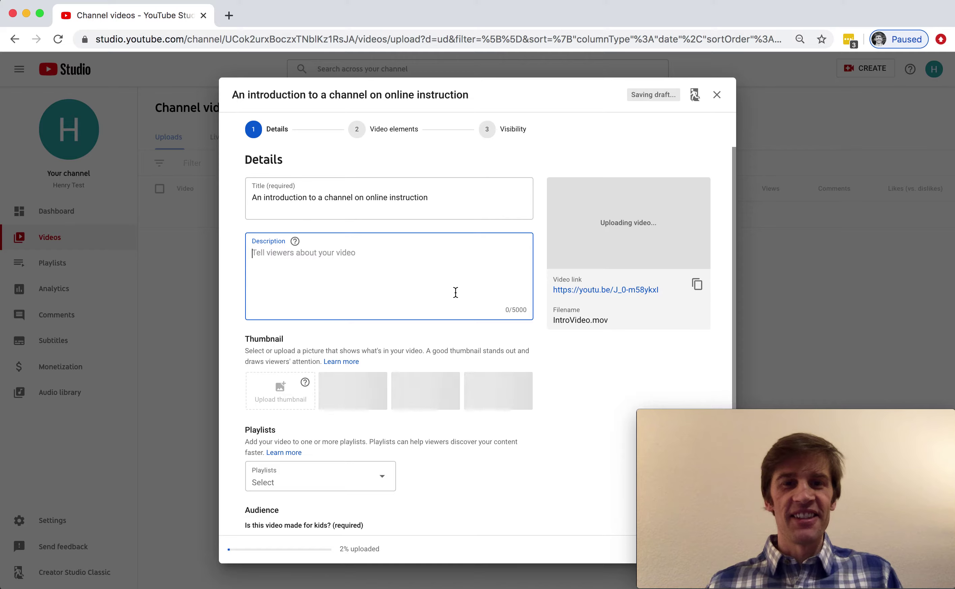
text(This is an introduction video to a YouTube channel on online instruction. Like many academics, due to COVID-19 I am moving the college mathematics course I am currently teaching online. I have only a limited amount of experience with online instruction, but I have made screen-capture recordings of class content (https://www.math.colostate.edu/~adams/advising/lectureVideo/) with an inset video of my talking head. I also run an online research seminar (https://topology.ima.umn.edu/seminars) whose corresponding YouTube channel (https://www.youtube.com/channel/UCYOcatH32zeOTnqjag0fNkw?) has over 100 videos posted and over 1,000 hours watched per year. I hope to add more videos to this channel as I learn more about online instruction.)
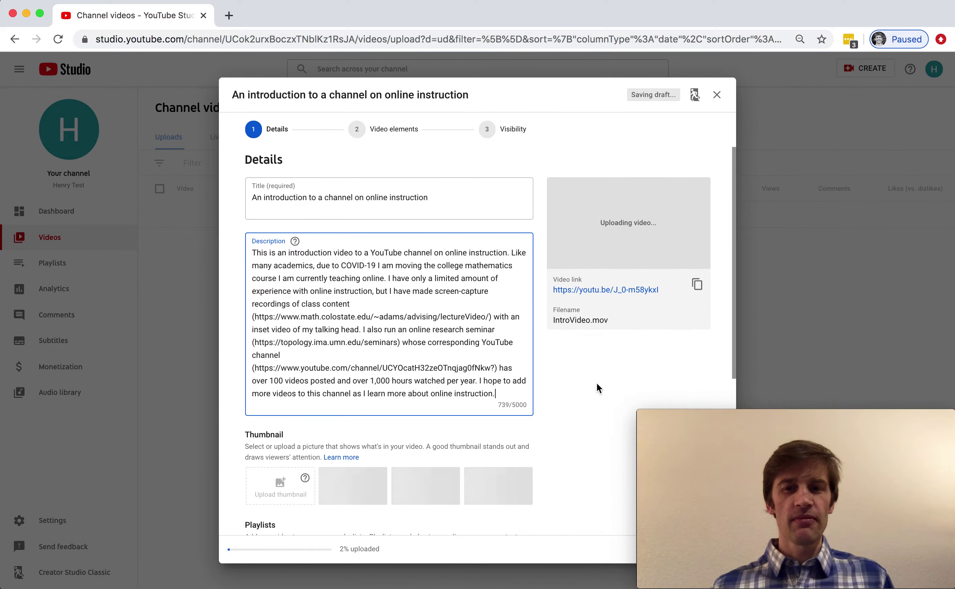
scroll(597, 383, down, 5)
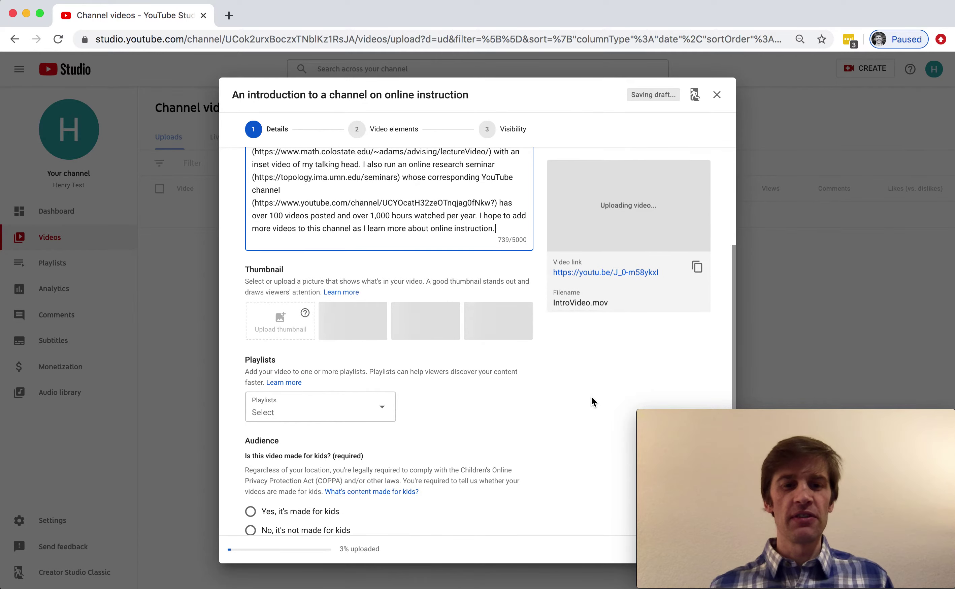
scroll(592, 396, down, 3)
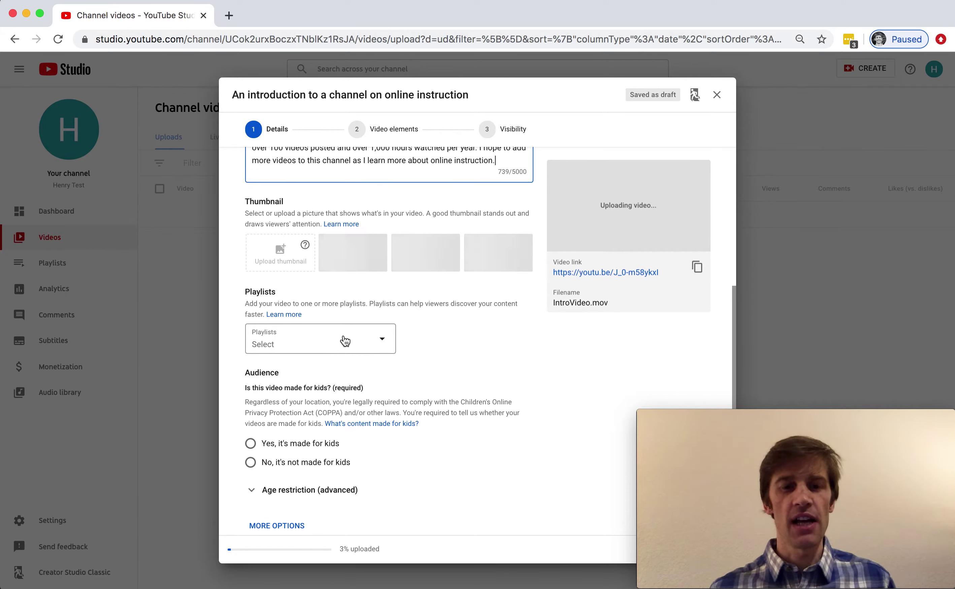
scroll(344, 340, down, 1)
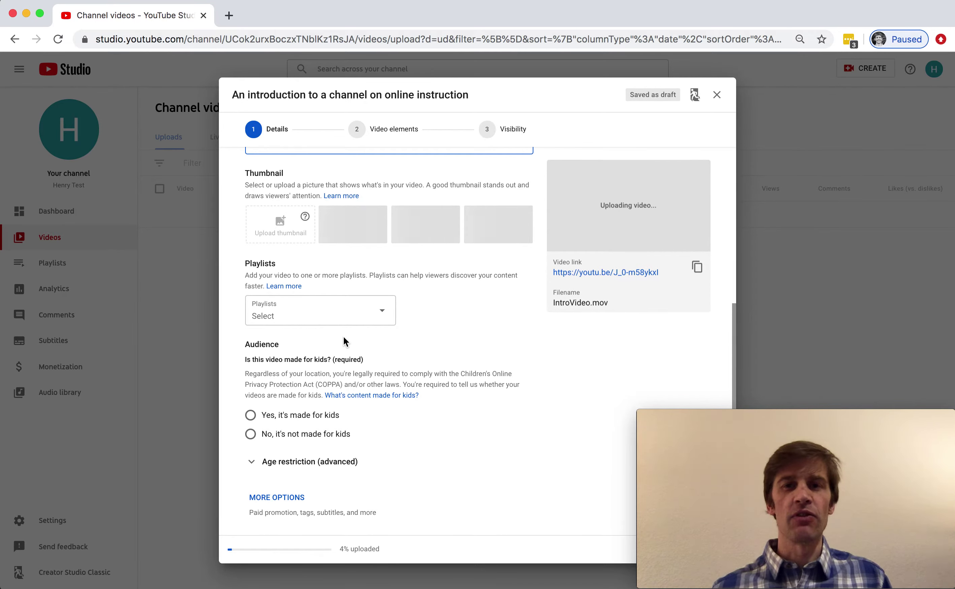
Set the video's audience to 'No, it's not made for kids'.
click(294, 436)
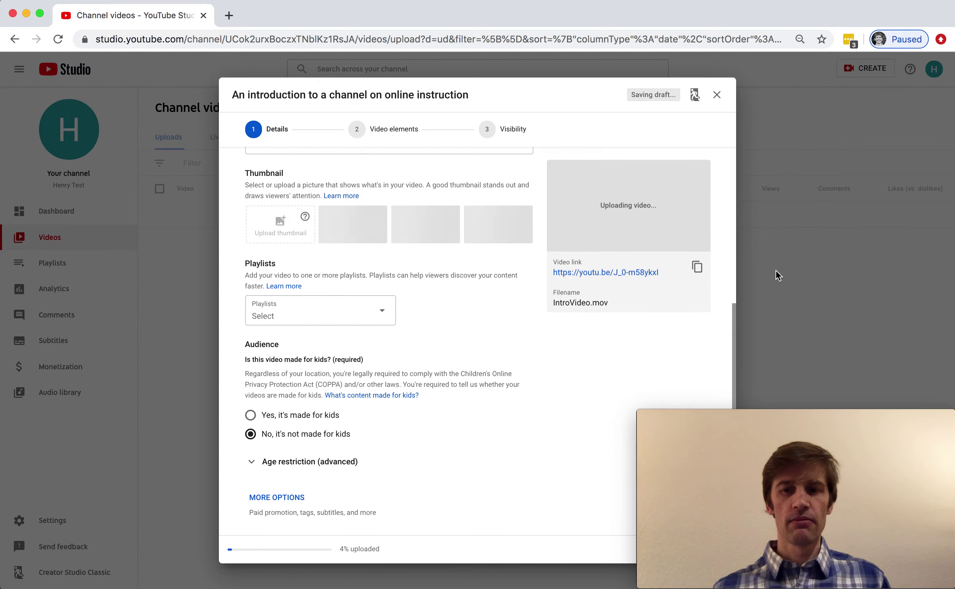
mouse_move(752, 420)
drag(753, 420, 750, 306)
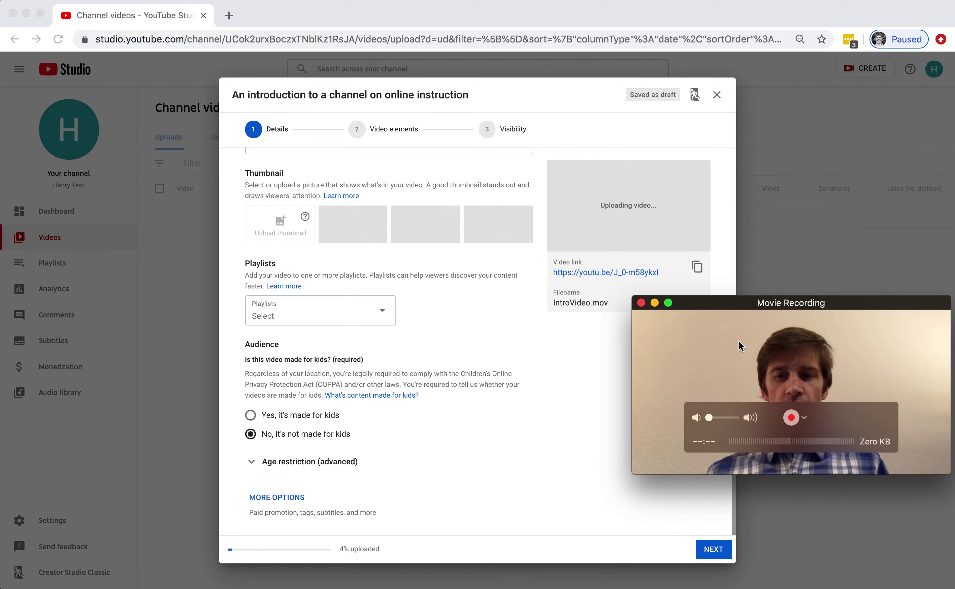
click(709, 551)
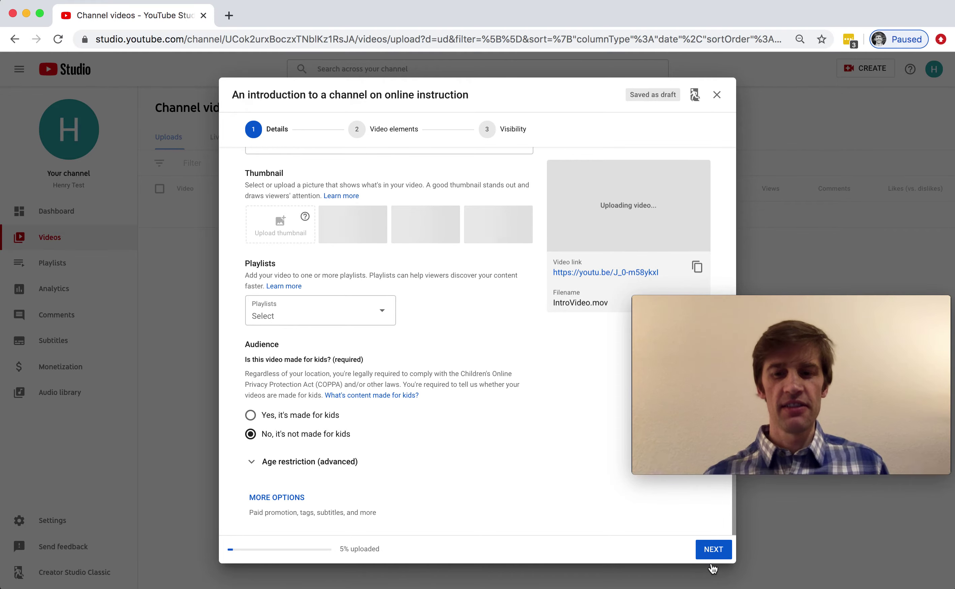
Advance through Details and Video elements to the Visibility step.
click(714, 551)
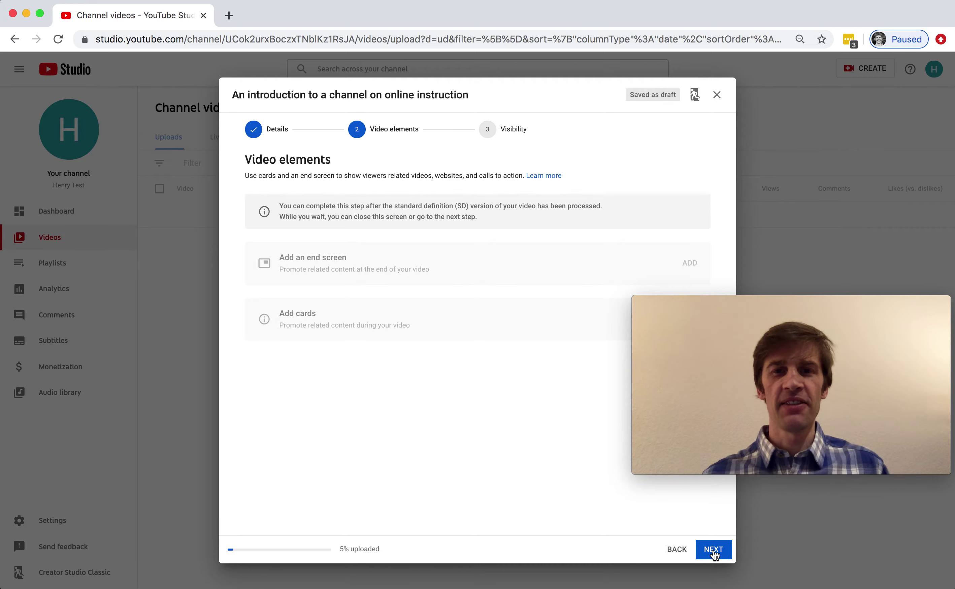
click(714, 554)
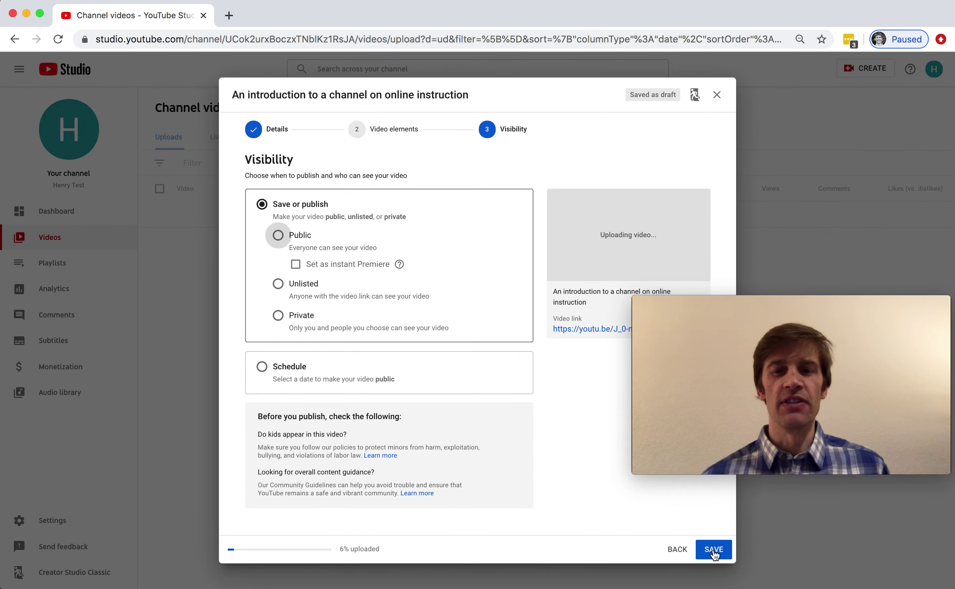
Set the upload's visibility to Public so it is ready to publish.
drag(759, 298, 742, 353)
click(293, 238)
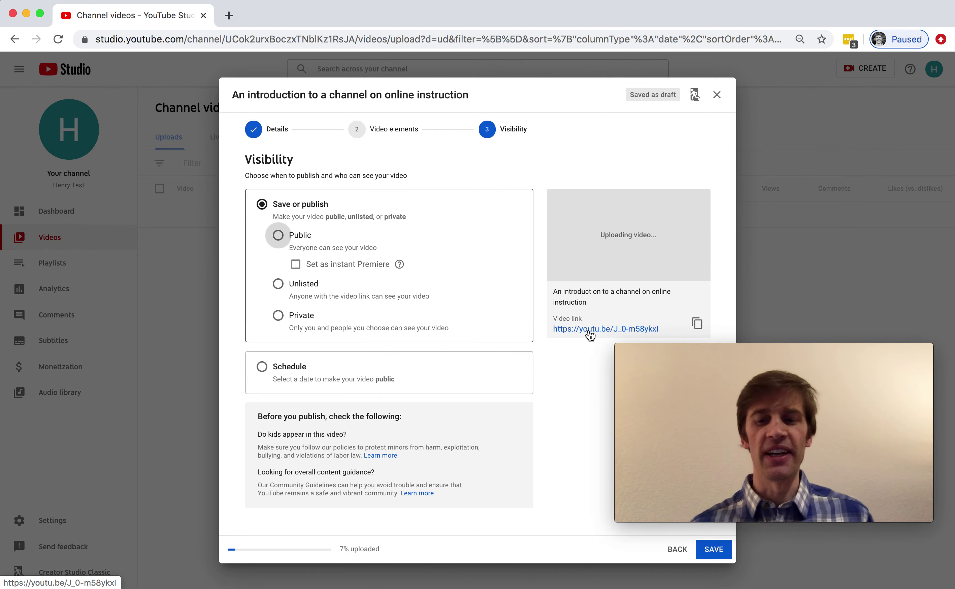
click(715, 550)
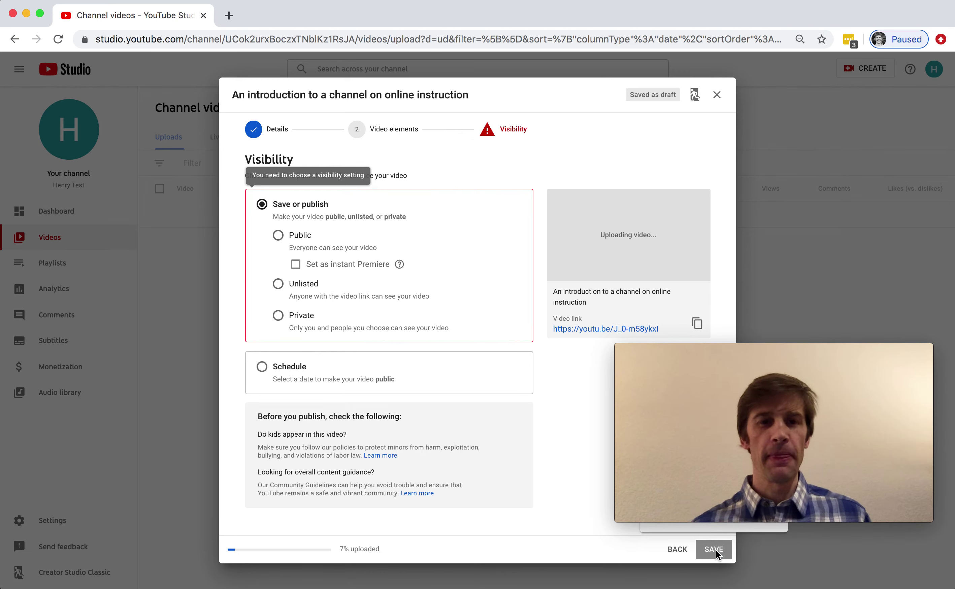
click(298, 235)
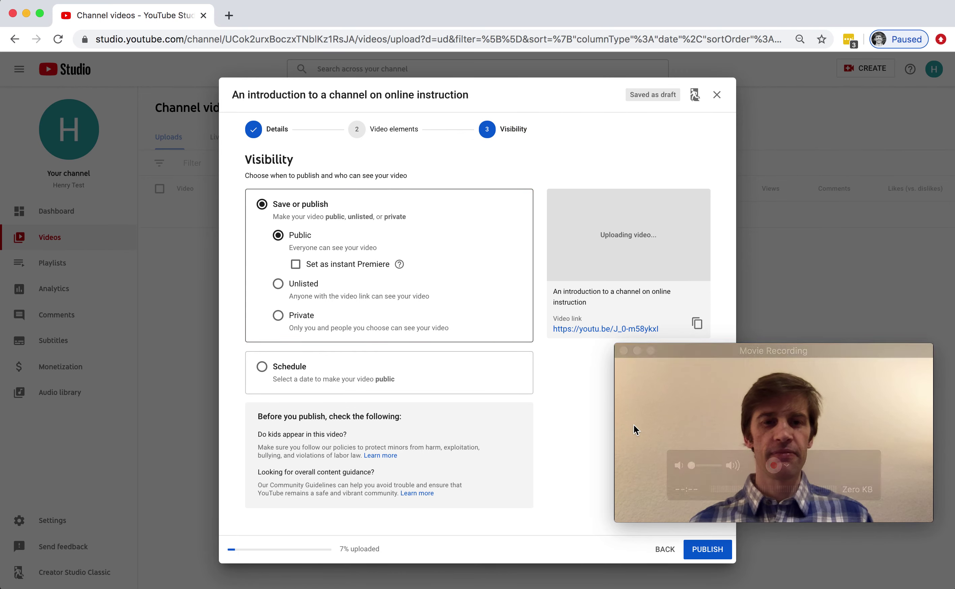
Publish 'An introduction to a channel on online instruction' as a public video while it uploads.
click(712, 546)
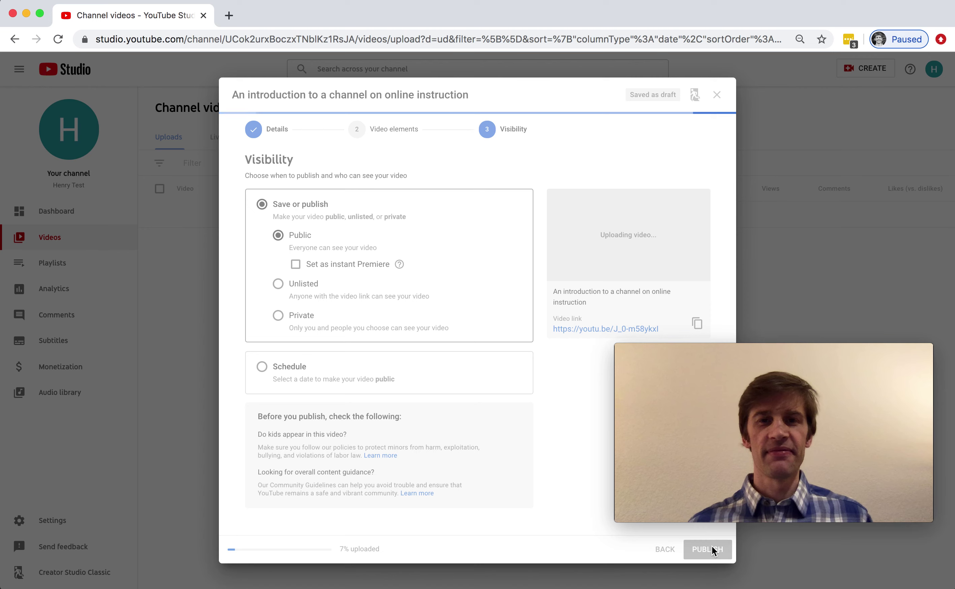